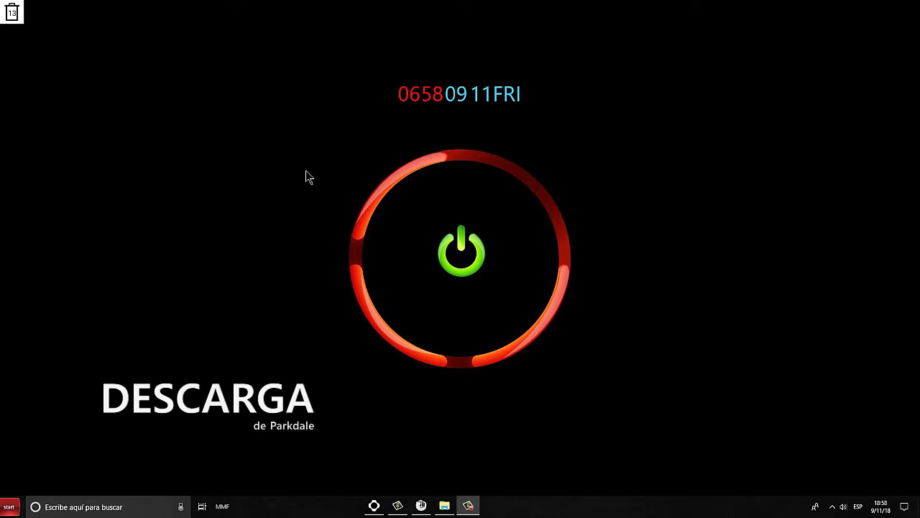
Switch to Firefox and download the Windows version of Parkdale (Parkdale.zip) from the the-sz.com product page.
{"action": "left_click", "coordinate": [422, 506]}
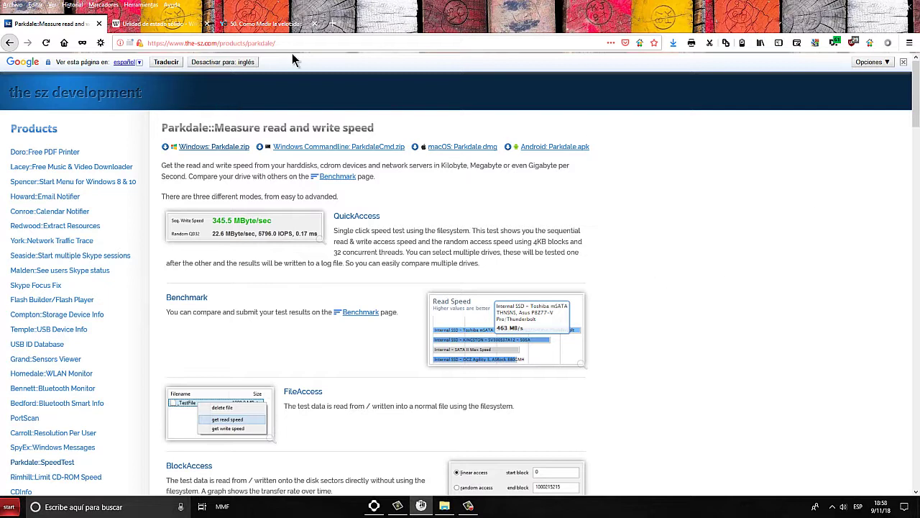
{"action": "left_click", "coordinate": [224, 151]}
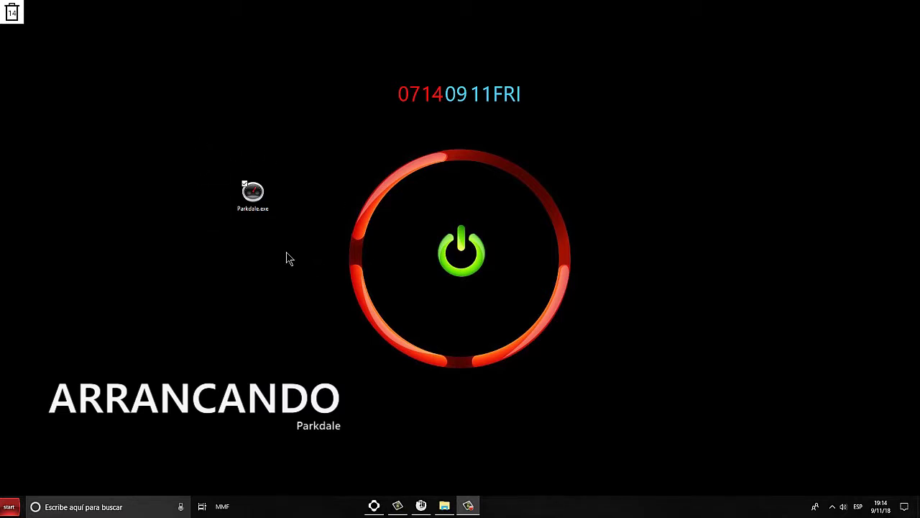
Delete Parkdale.exe from the desktop and launch Parkdale from its pinned tile in the HARDWARE/MONITORIZACION group.
{"action": "right_click", "coordinate": [260, 196]}
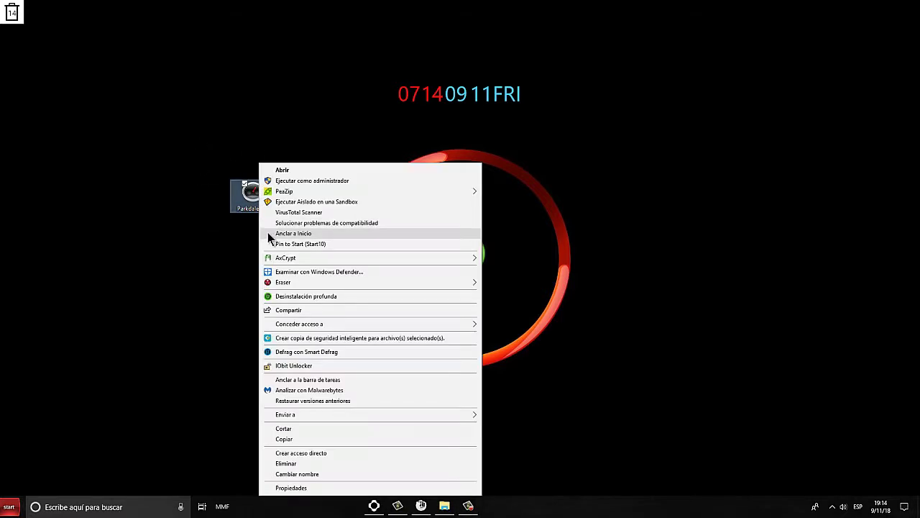
{"action": "left_click", "coordinate": [281, 464]}
{"action": "key", "text": "super"}
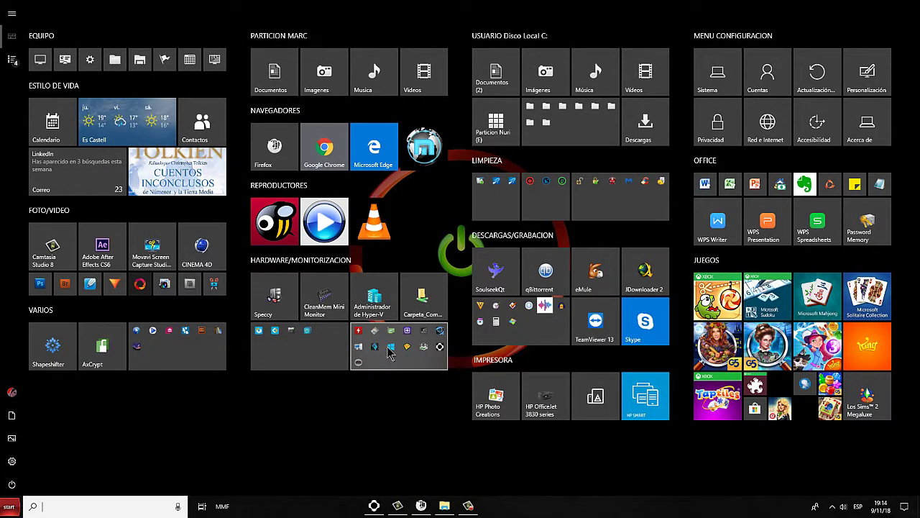
{"action": "left_click", "coordinate": [402, 350]}
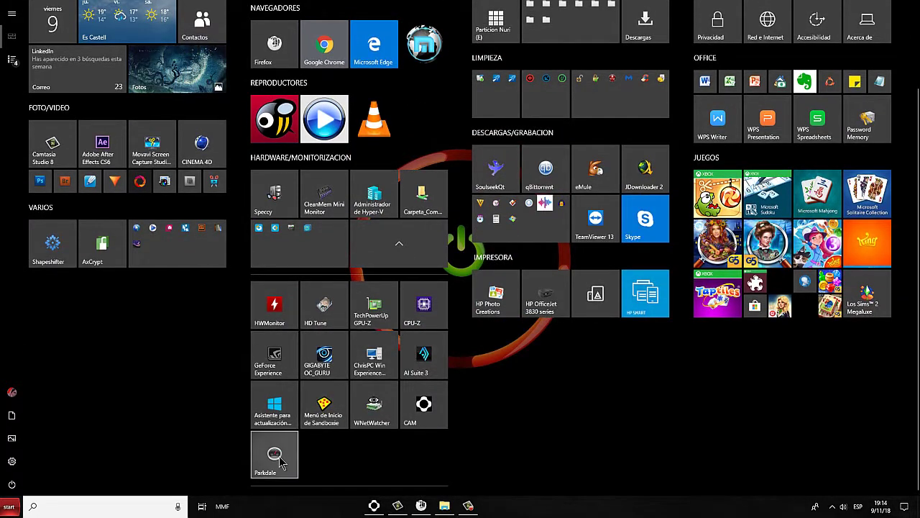
{"action": "left_click", "coordinate": [277, 461]}
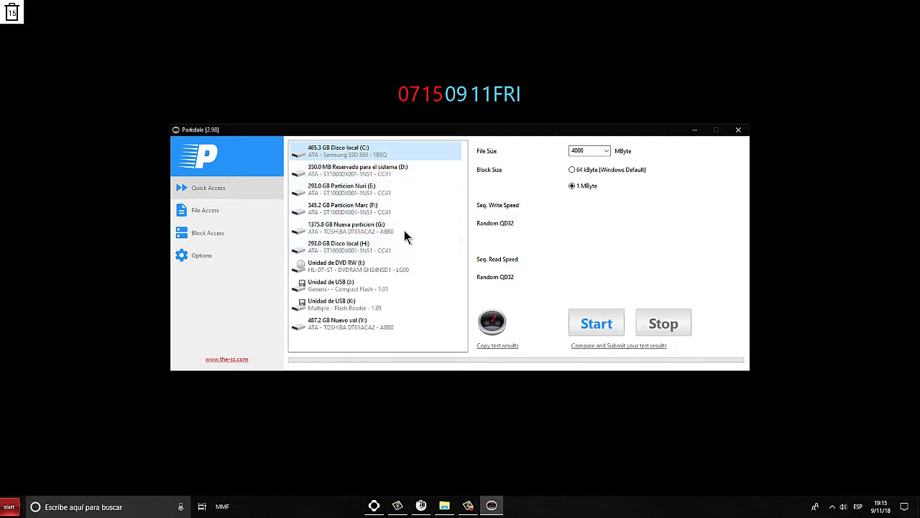
Run the Quick Access speed test on drive F: with a 100 MByte file size and 64 kByte block size.
{"action": "left_click", "coordinate": [357, 210]}
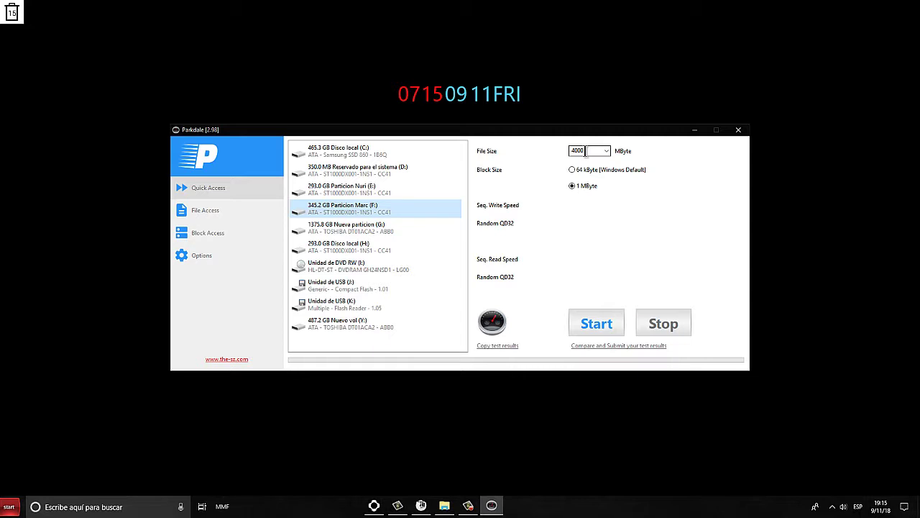
{"action": "left_click", "coordinate": [578, 149]}
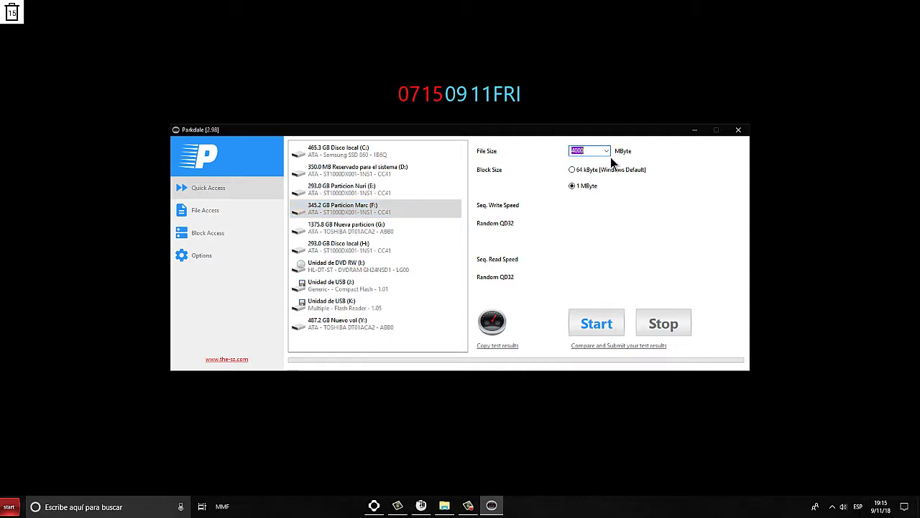
{"action": "type", "text": "100"}
{"action": "left_click", "coordinate": [596, 325]}
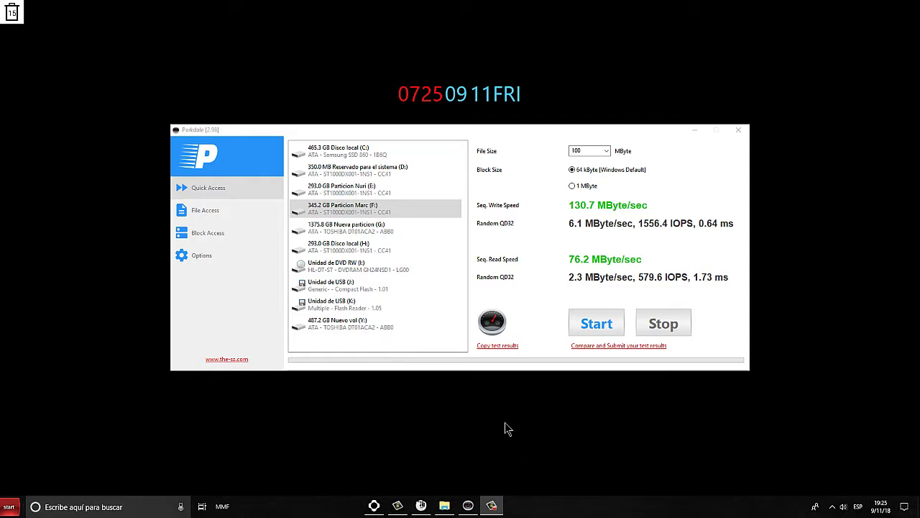
Open the online comparison for the drive F: results, review the benchmark charts and fastest internal HDDs, and minimize the browser.
{"action": "left_click", "coordinate": [616, 346]}
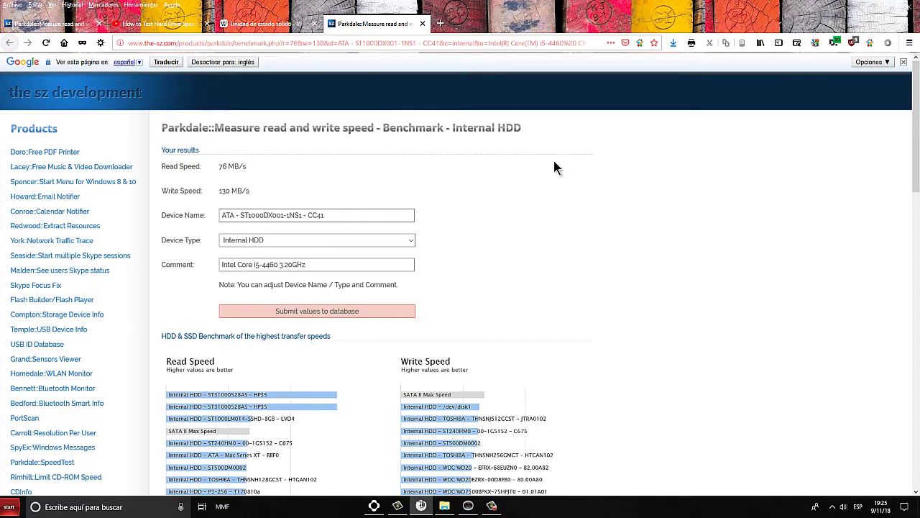
{"action": "scroll", "coordinate": [542, 198], "scroll_direction": "down", "scroll_amount": 4}
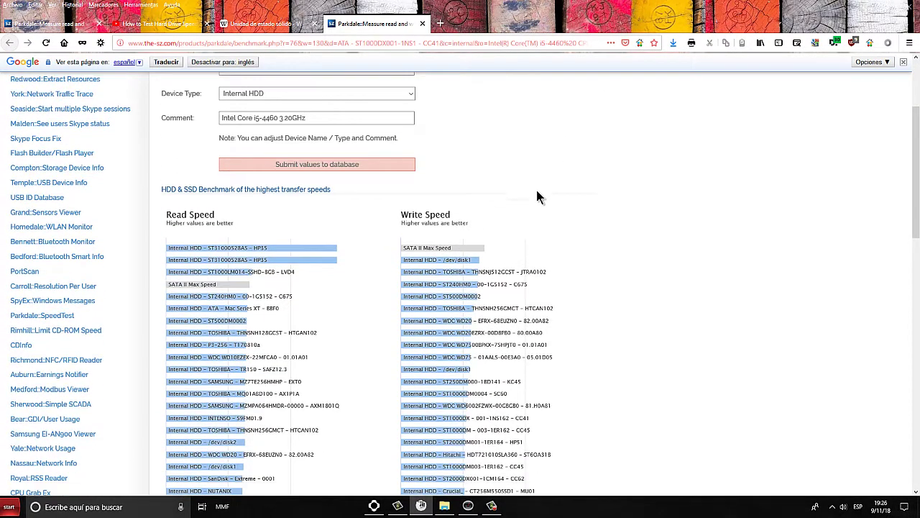
{"action": "scroll", "coordinate": [604, 176], "scroll_direction": "down", "scroll_amount": 15}
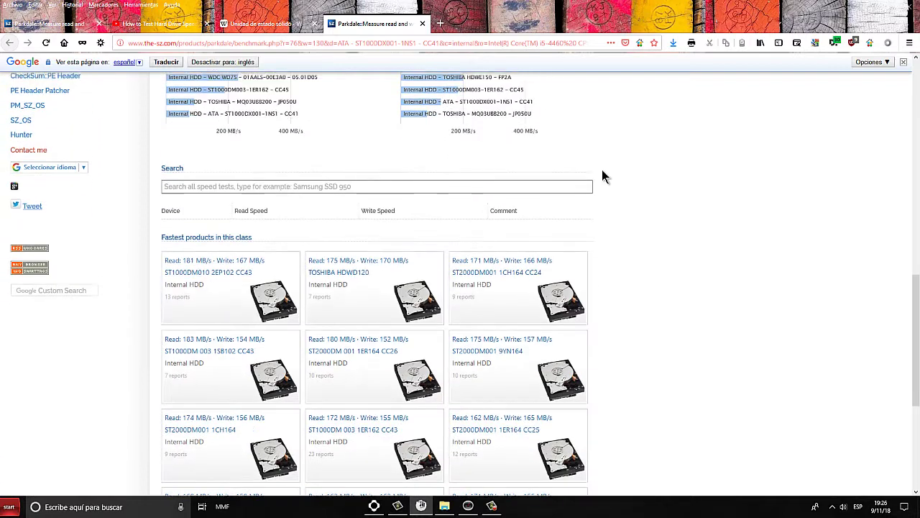
{"action": "scroll", "coordinate": [602, 176], "scroll_direction": "down", "scroll_amount": 1}
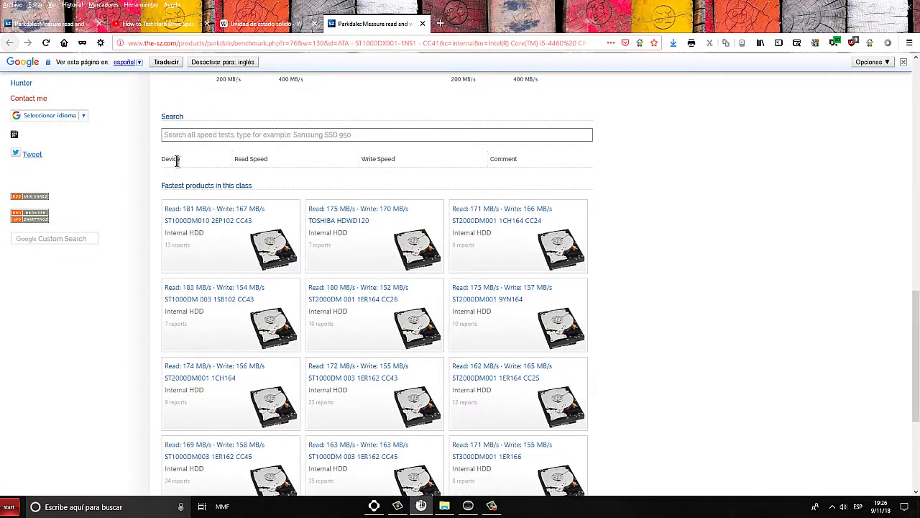
{"action": "scroll", "coordinate": [638, 210], "scroll_direction": "down", "scroll_amount": 3}
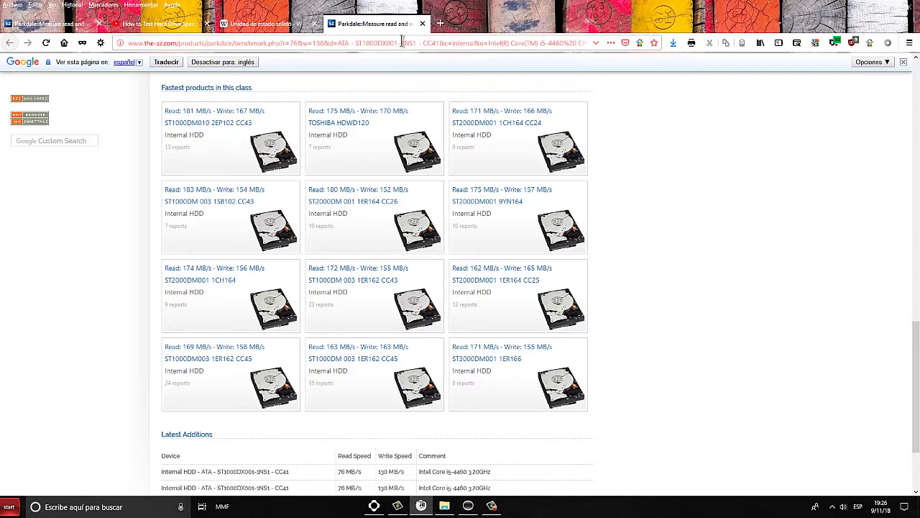
{"action": "left_click", "coordinate": [860, 9]}
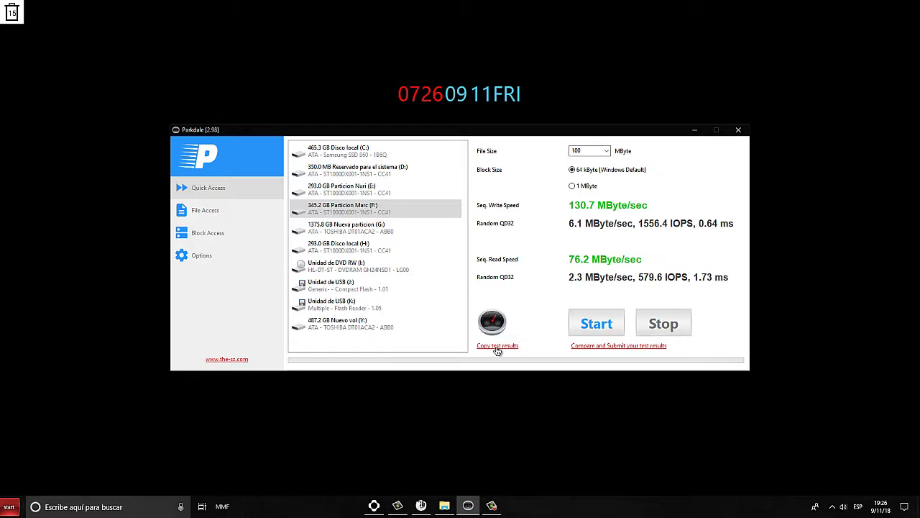
Copy the drive F: test results, paste them into a new Notepad document, and minimize Notepad.
{"action": "left_click", "coordinate": [12, 507]}
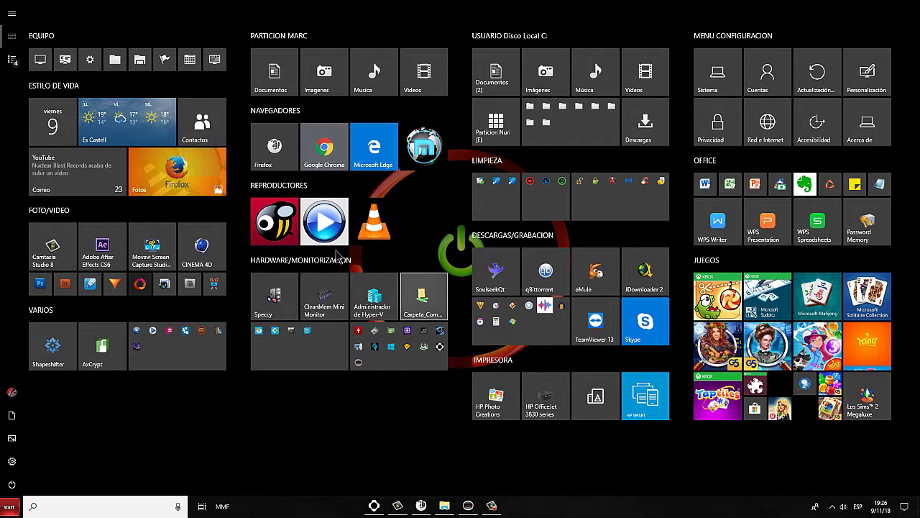
{"action": "left_click", "coordinate": [879, 183]}
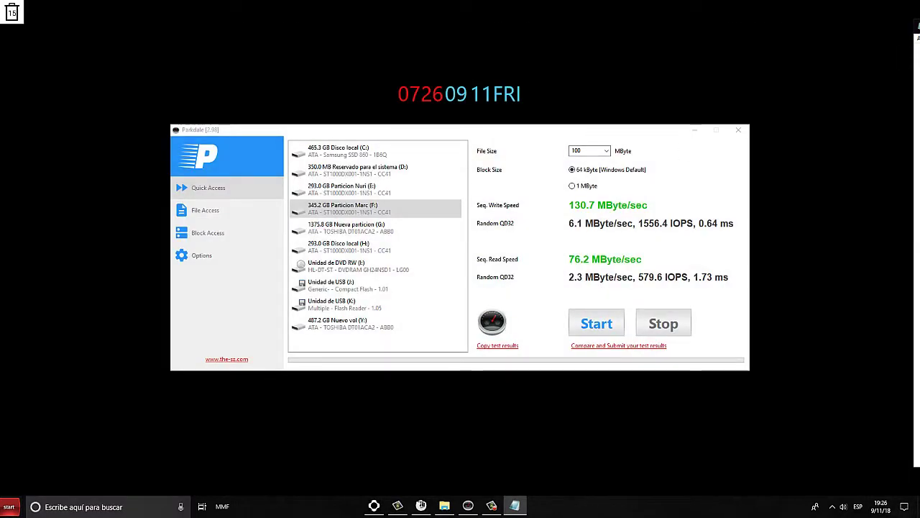
{"action": "left_click_drag", "start_coordinate": [919, 32], "coordinate": [363, 6]}
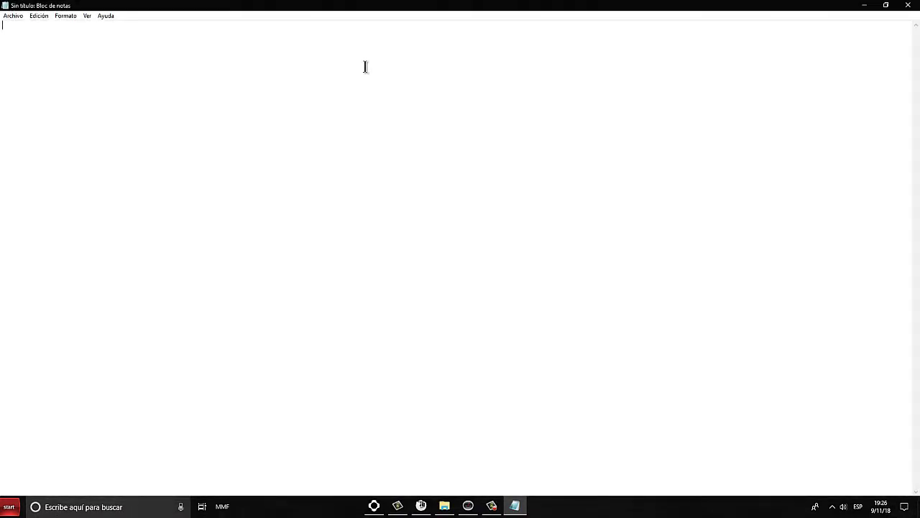
{"action": "right_click", "coordinate": [262, 56]}
{"action": "left_click", "coordinate": [286, 97]}
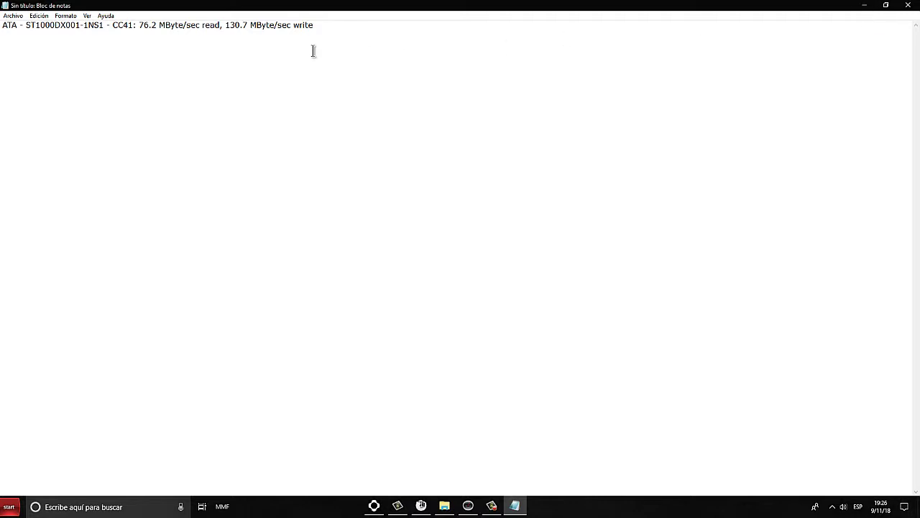
{"action": "left_click", "coordinate": [864, 5]}
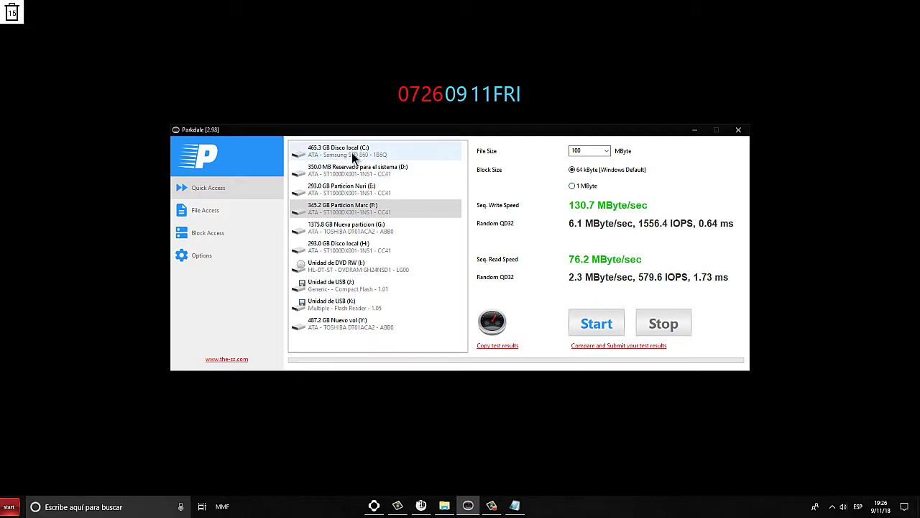
Run the same speed test on the Samsung SSD 860 drive (C:).
{"action": "left_click", "coordinate": [342, 148]}
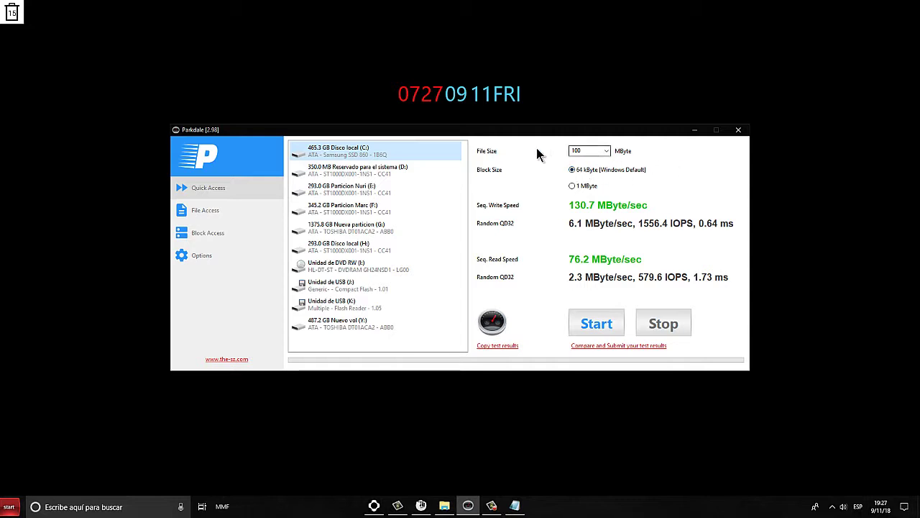
{"action": "left_click", "coordinate": [597, 325]}
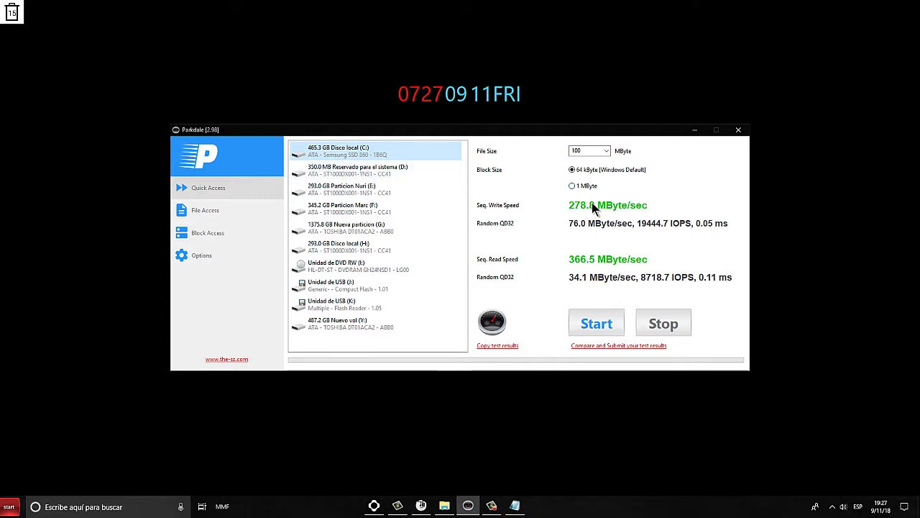
Copy the drive C: test results, paste them below the drive F: line in the Notepad document, and minimize Notepad.
{"action": "left_click", "coordinate": [500, 348]}
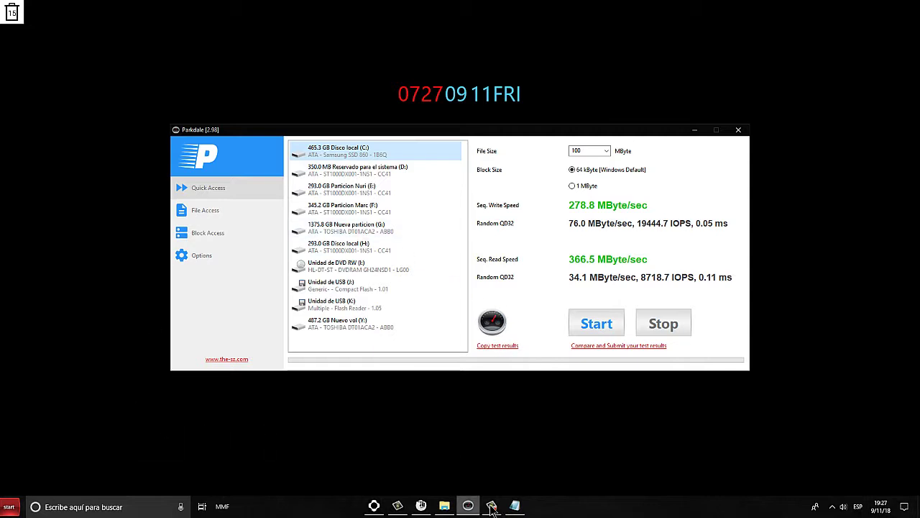
{"action": "left_click", "coordinate": [514, 508]}
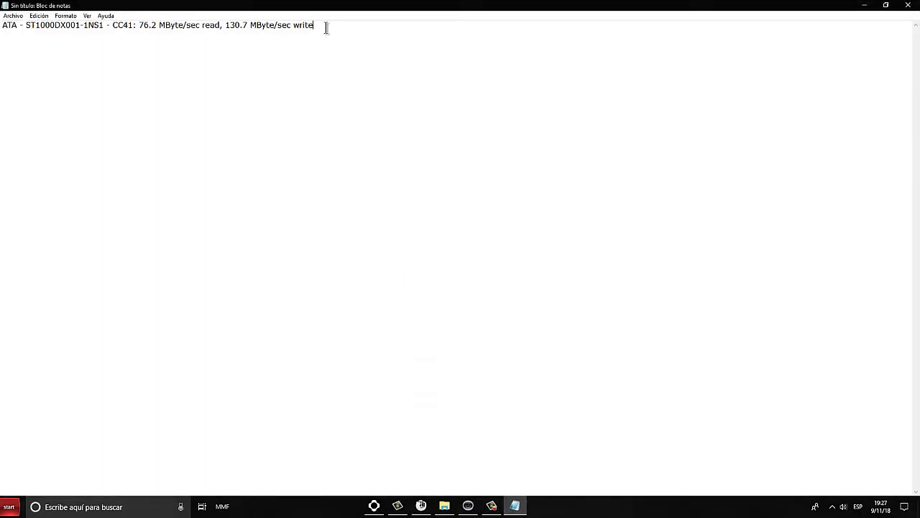
{"action": "right_click", "coordinate": [64, 41]}
{"action": "left_click", "coordinate": [85, 87]}
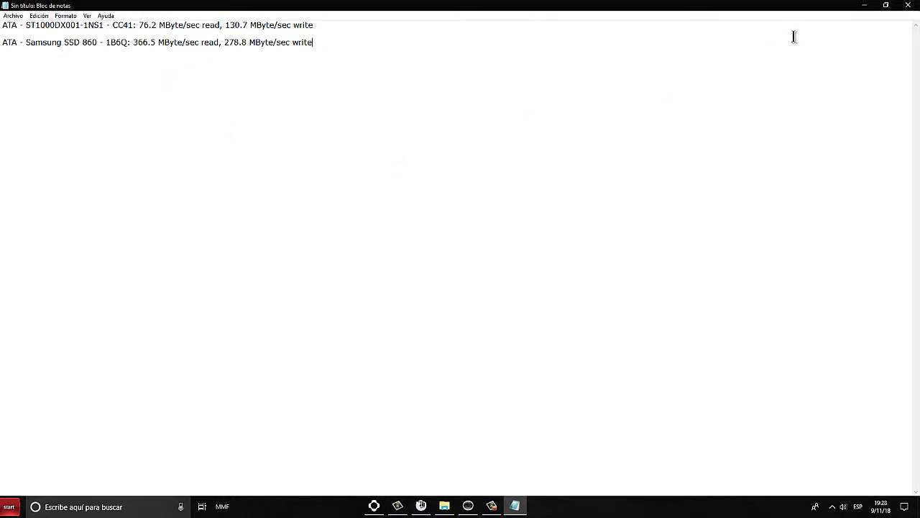
{"action": "left_click", "coordinate": [864, 5]}
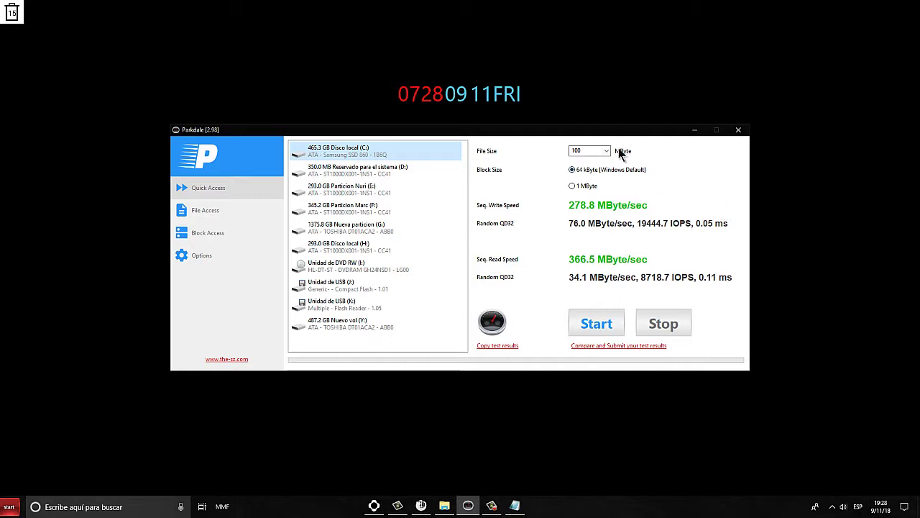